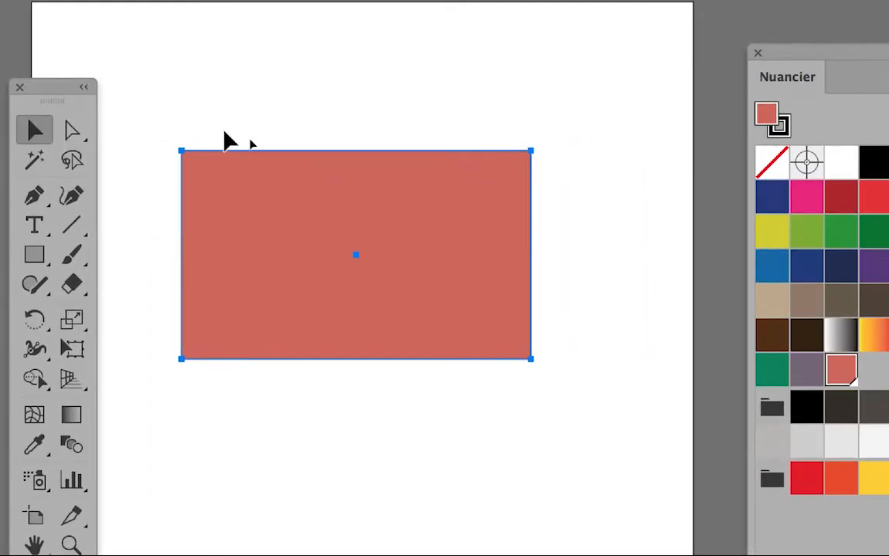
Move the whole red rectangle up and to the right with the Selection tool, and bring it back near its original place.
left_click(331, 137)
left_click(331, 148)
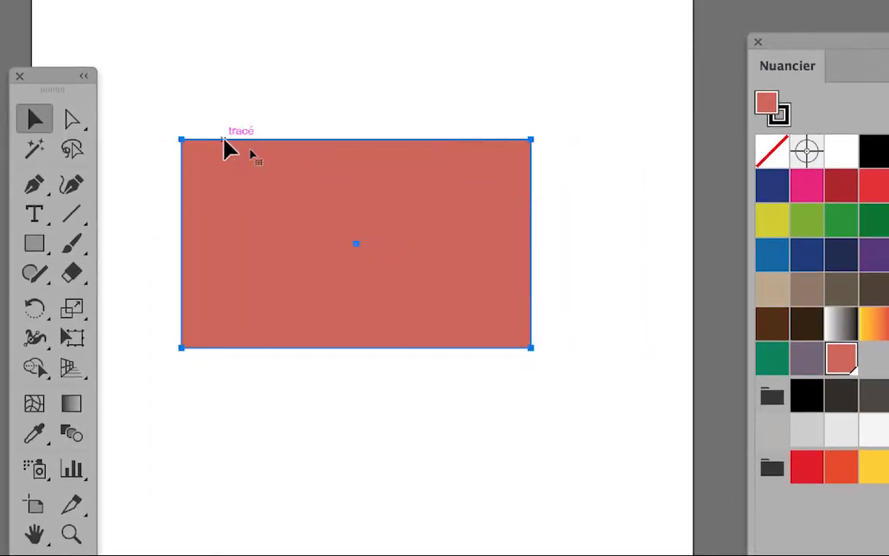
left_click_drag(219, 147, 277, 75)
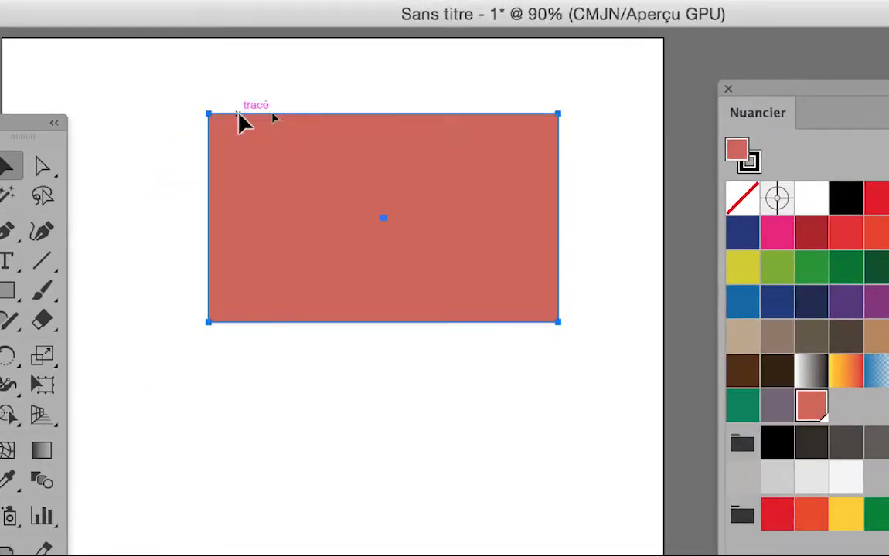
left_click_drag(227, 145, 168, 225)
left_click_drag(217, 162, 218, 163)
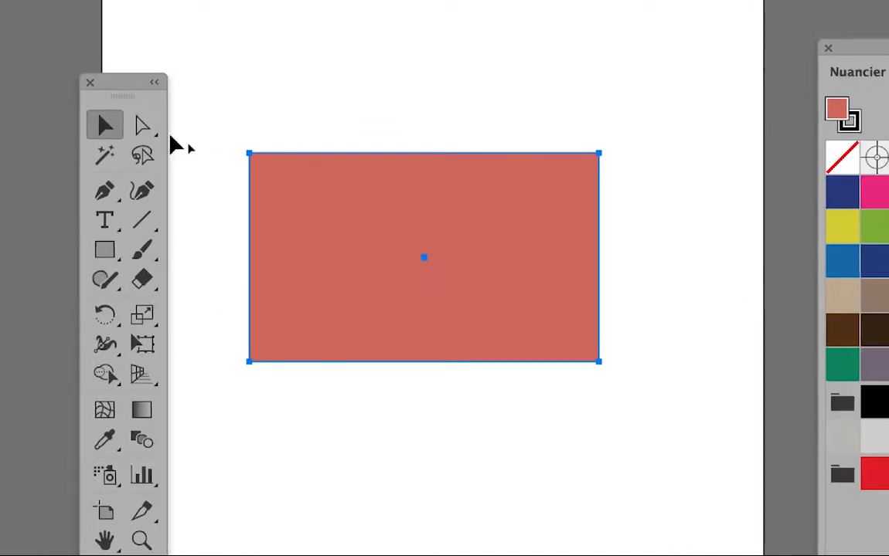
Deselect the rectangle and pull only its upper-left anchor point outward with the Direct Selection tool.
left_click(143, 132)
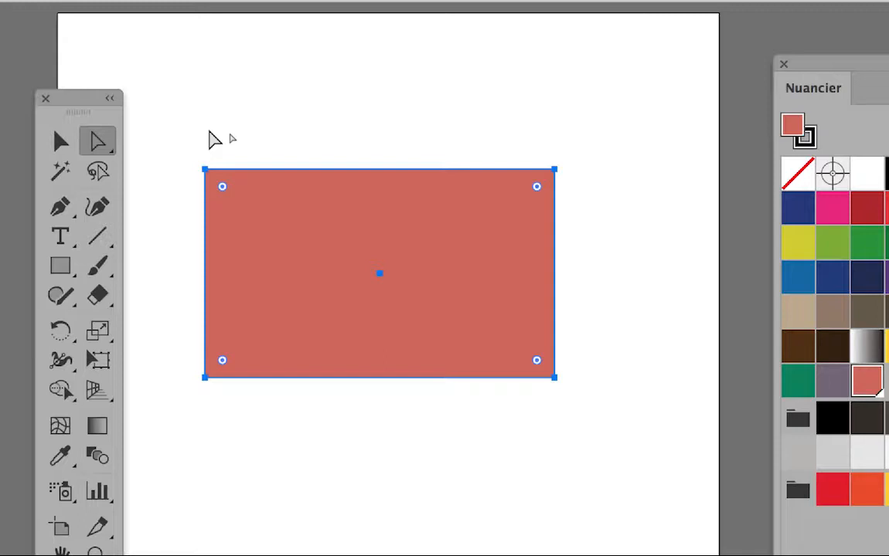
left_click(215, 139)
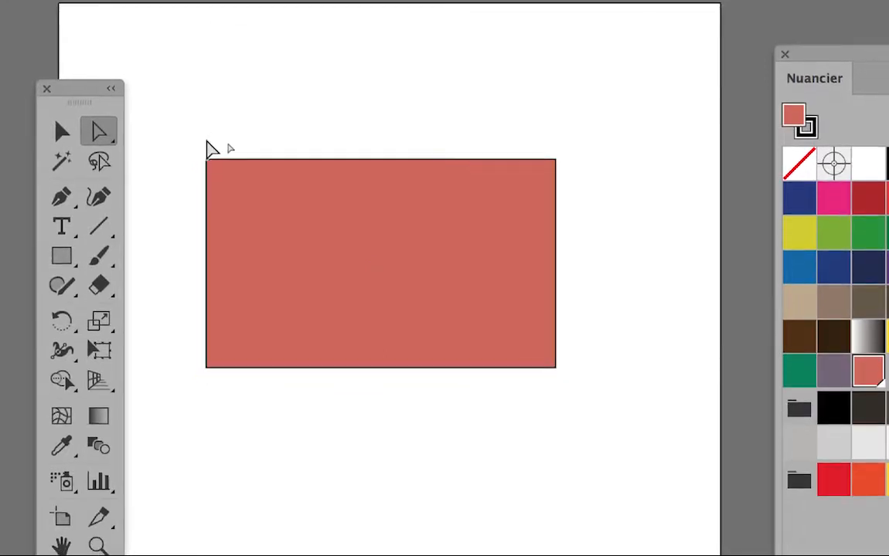
left_click(209, 147)
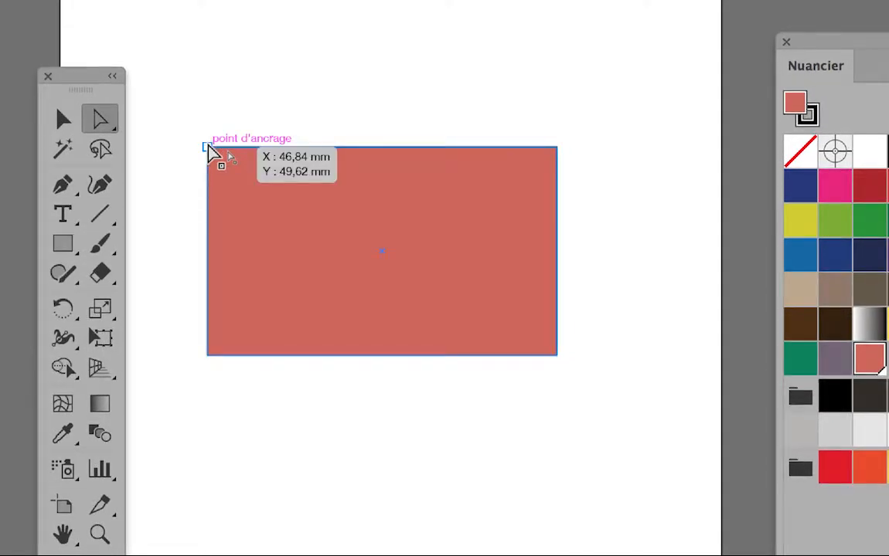
mouse_move(207, 146)
left_mouse_down()
mouse_move(180, 131)
mouse_move(252, 173)
mouse_move(177, 129)
mouse_move(199, 142)
left_mouse_up()
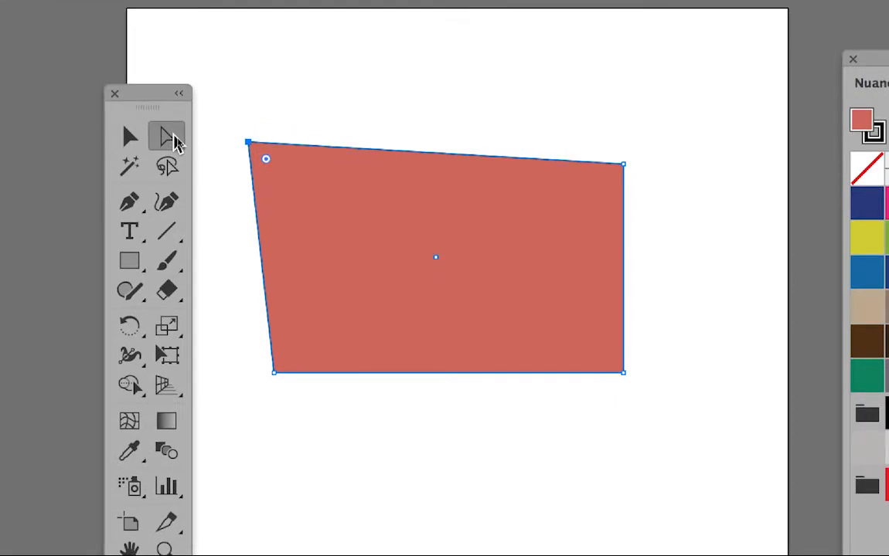
Keep the standard Direct Selection tool active and move the shape's upper-right anchor point inward and slightly down.
left_click(175, 142)
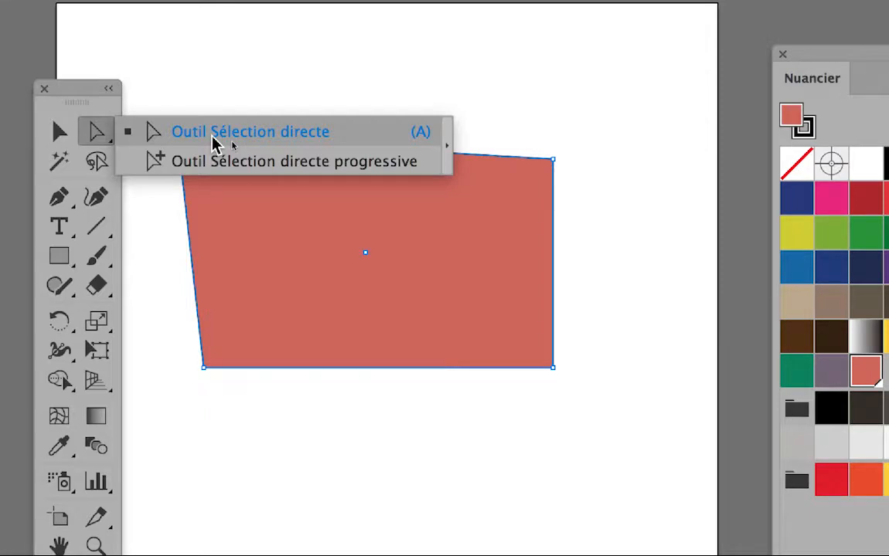
left_click(213, 145)
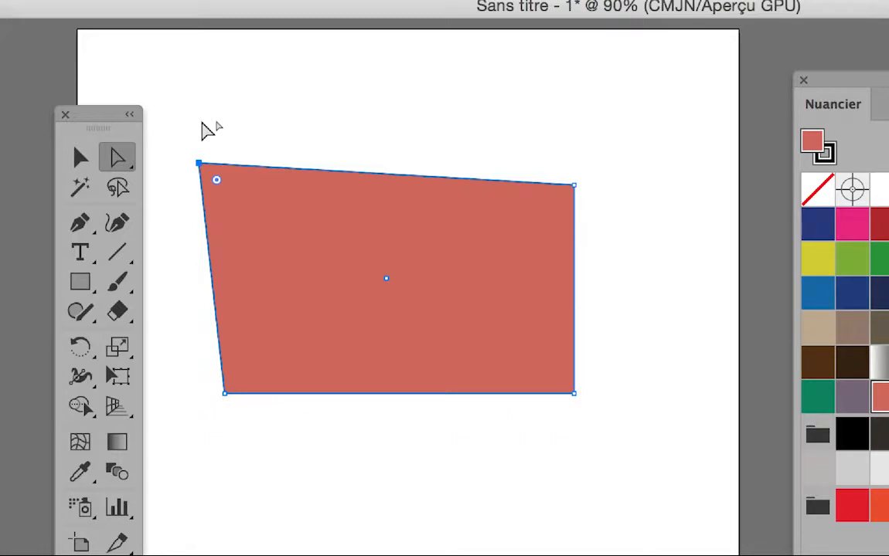
left_click(116, 158)
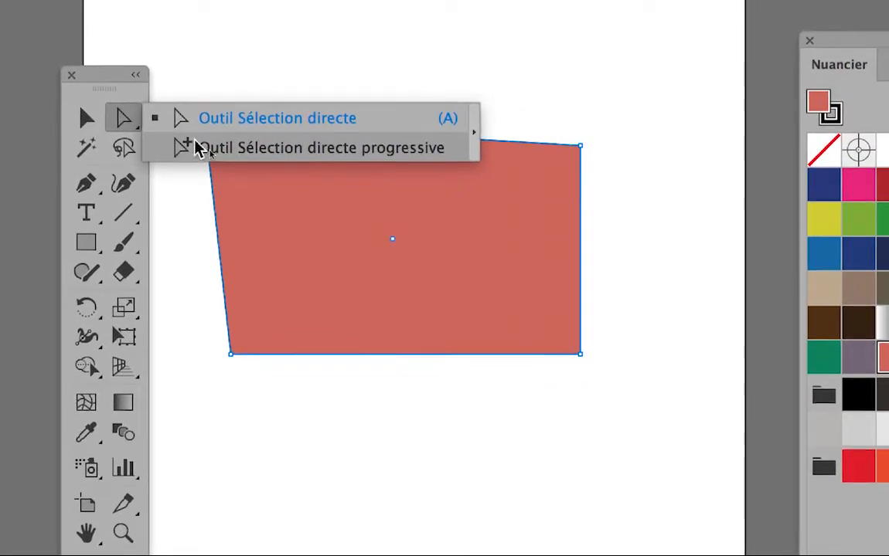
left_click(196, 136)
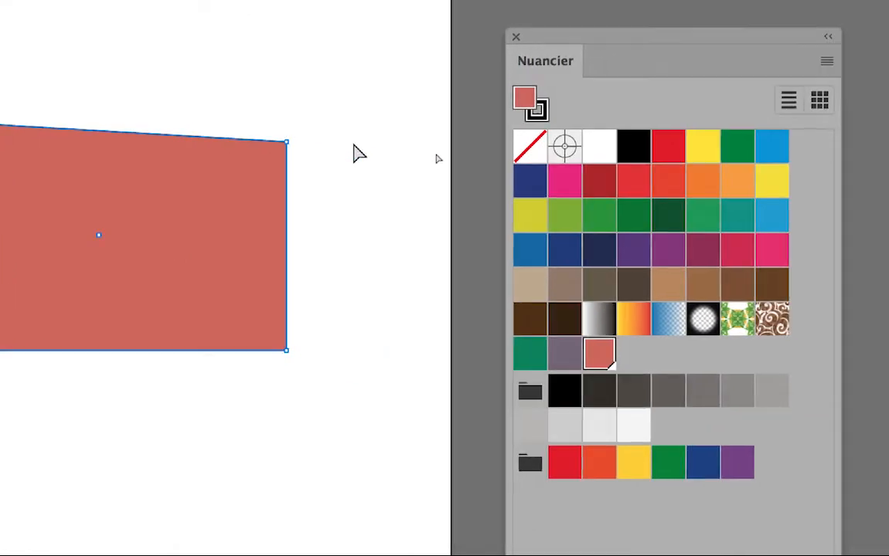
left_click_drag(330, 145, 291, 205)
left_click_drag(309, 158, 305, 150)
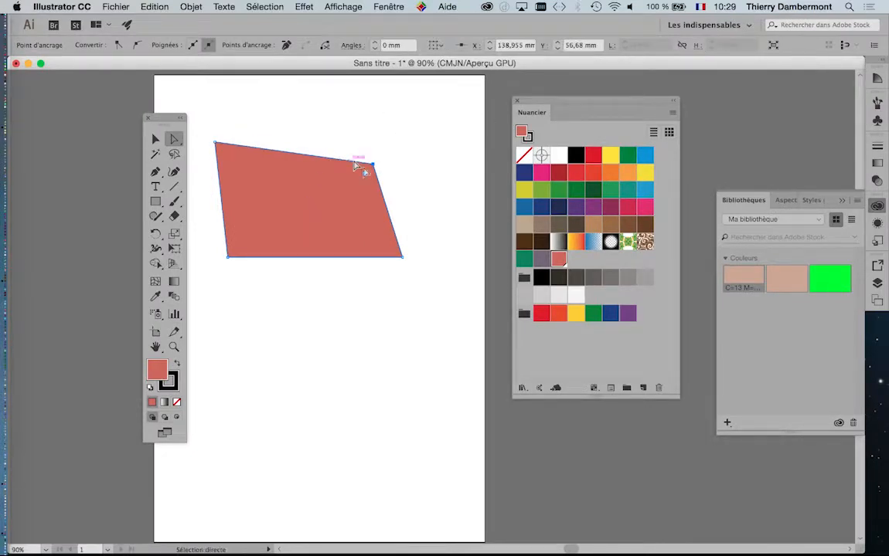
Select the shape's upper-left anchor point and round that corner to about 17 mm with its corner widget.
left_click(216, 143)
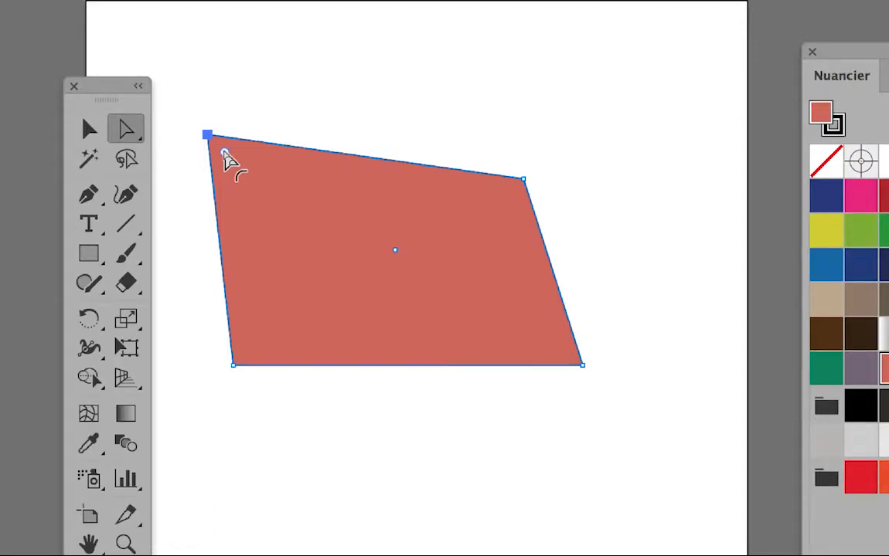
left_click_drag(224, 153, 235, 201)
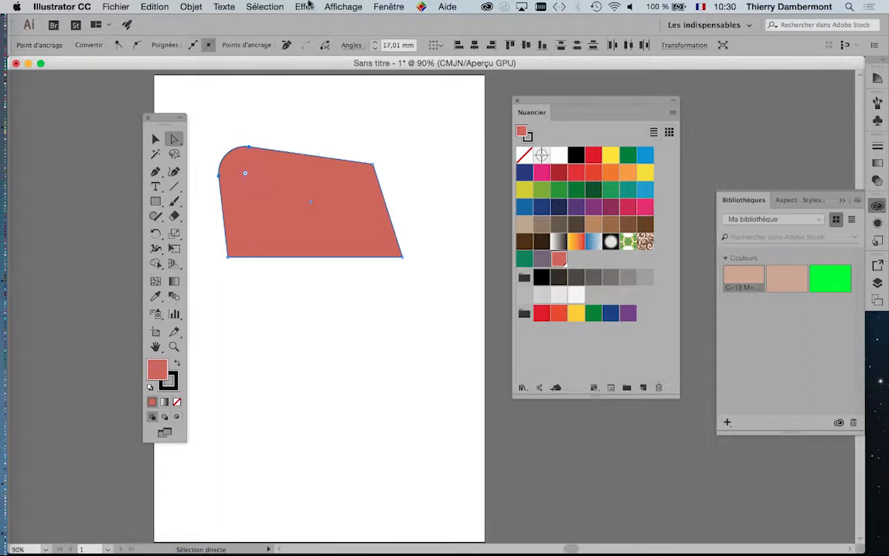
Check the display settings for the option that shows or hides the corner angle widget.
left_click(337, 8)
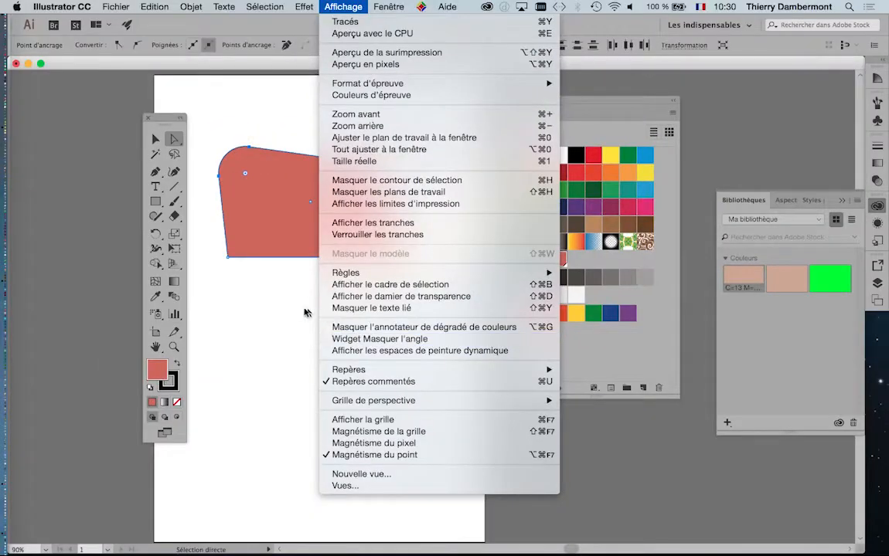
left_click(273, 303)
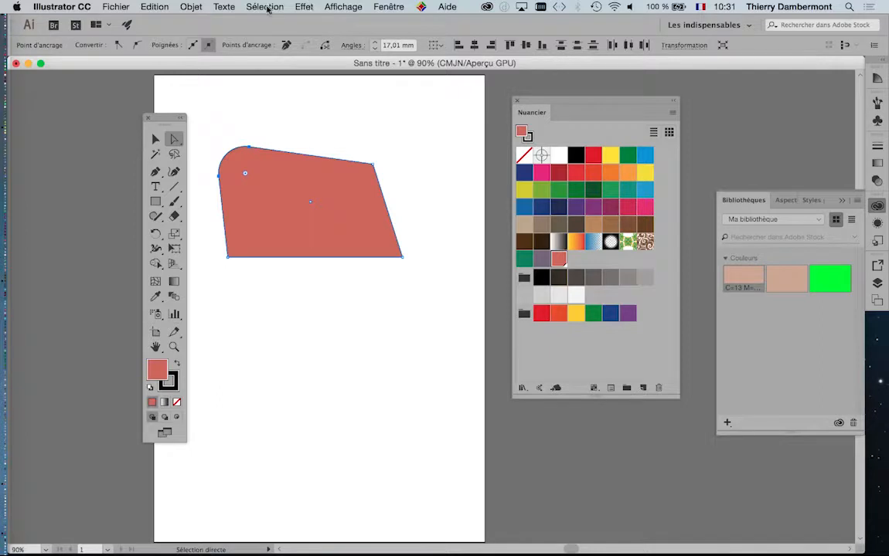
left_click(342, 6)
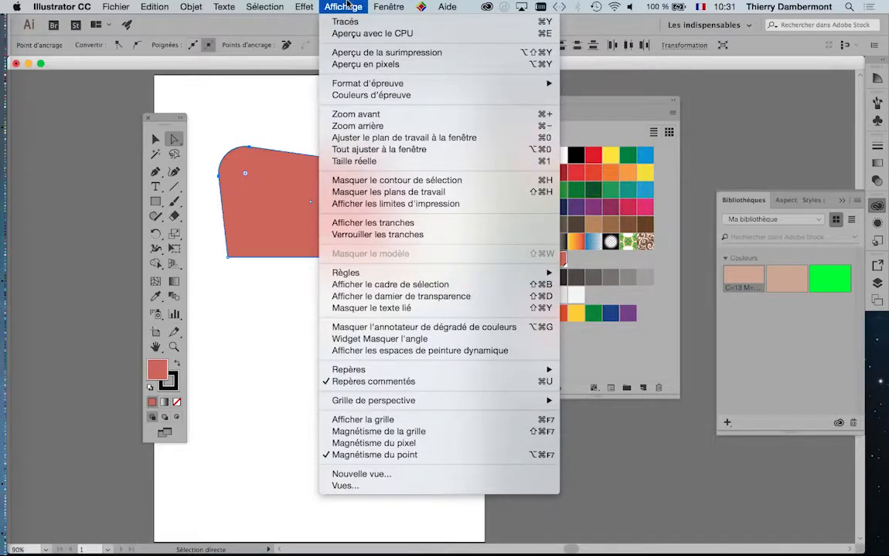
left_click(299, 69)
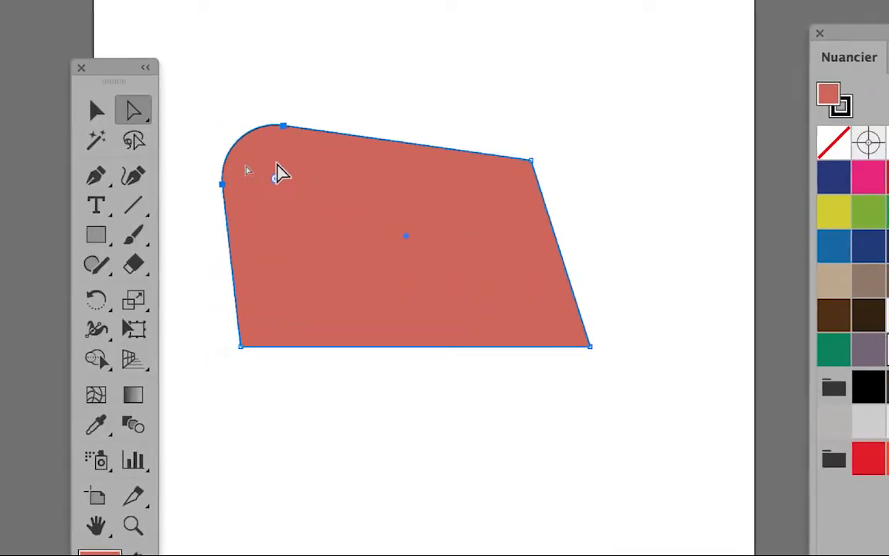
Select only the shape's two lower anchor points and round both corners together with the corner widget.
left_click(273, 155)
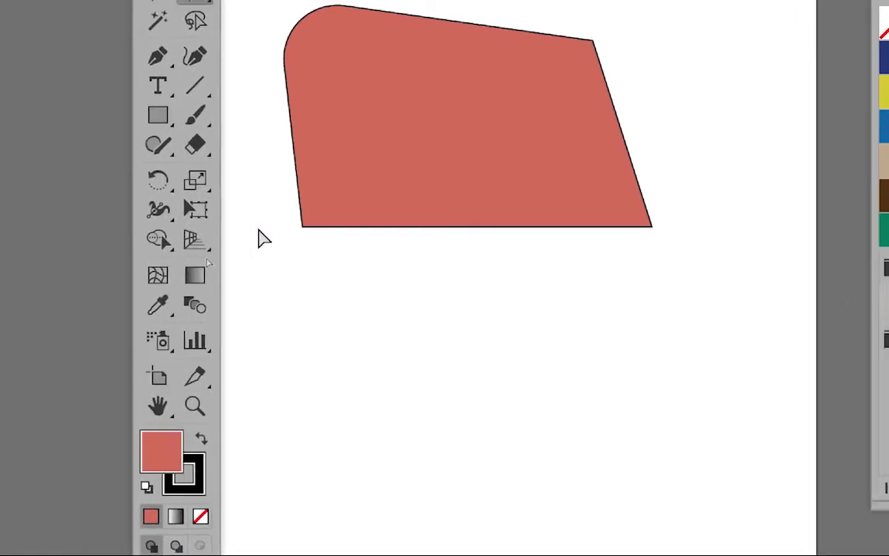
left_click(277, 226)
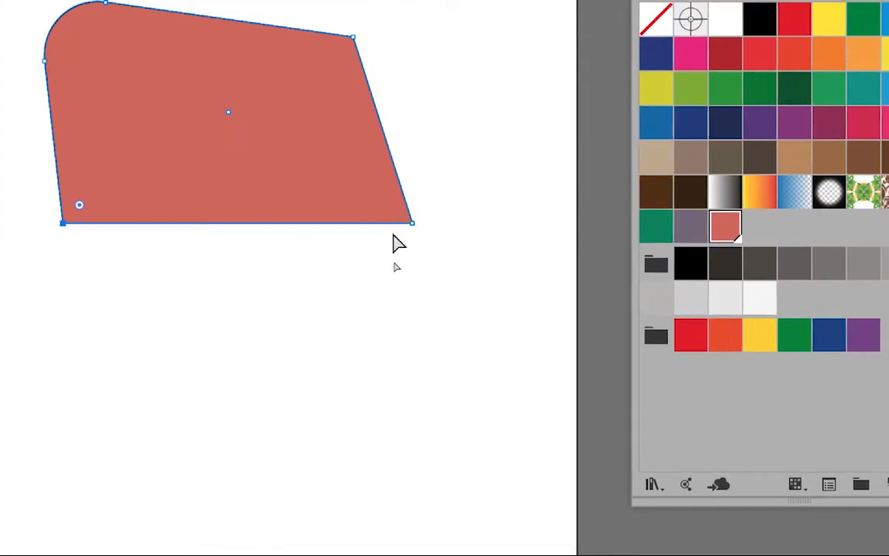
left_click(400, 229)
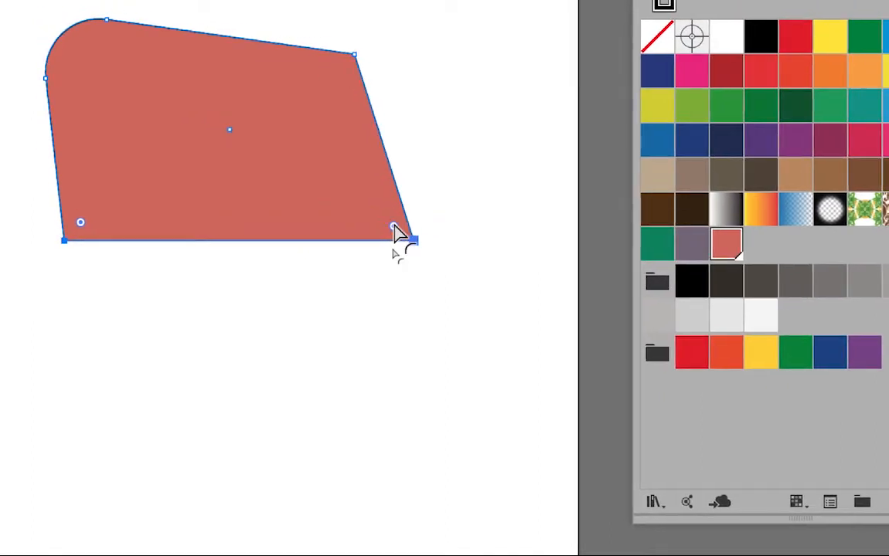
left_click_drag(394, 230, 382, 213)
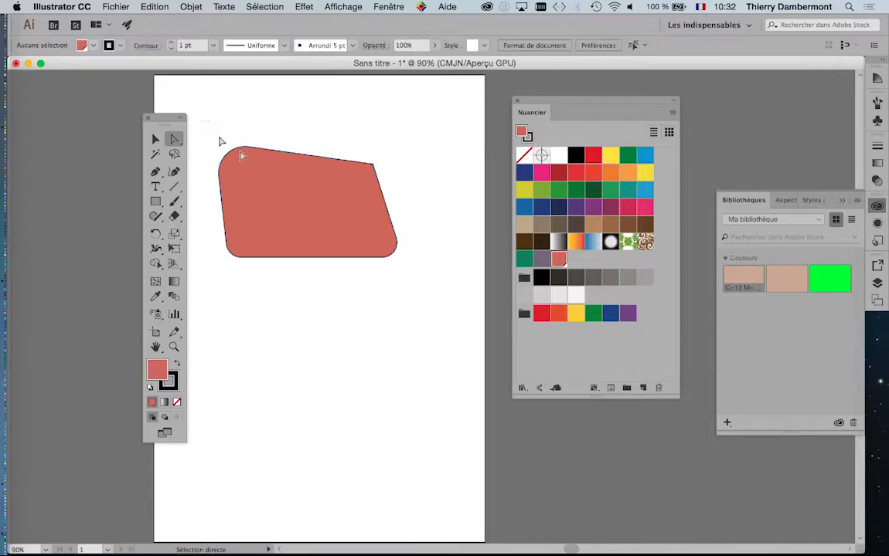
Select all of the shape's anchor points and adjust the rounding of its four corners together, ending with a slightly rounded upper-right corner.
left_click_drag(200, 125, 425, 278)
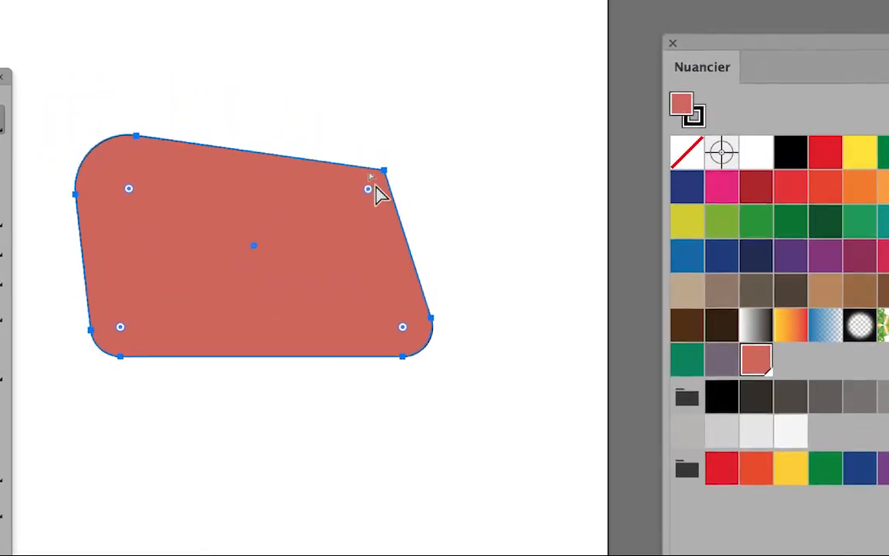
mouse_move(372, 192)
left_mouse_down()
mouse_move(349, 209)
mouse_move(379, 193)
left_mouse_up()
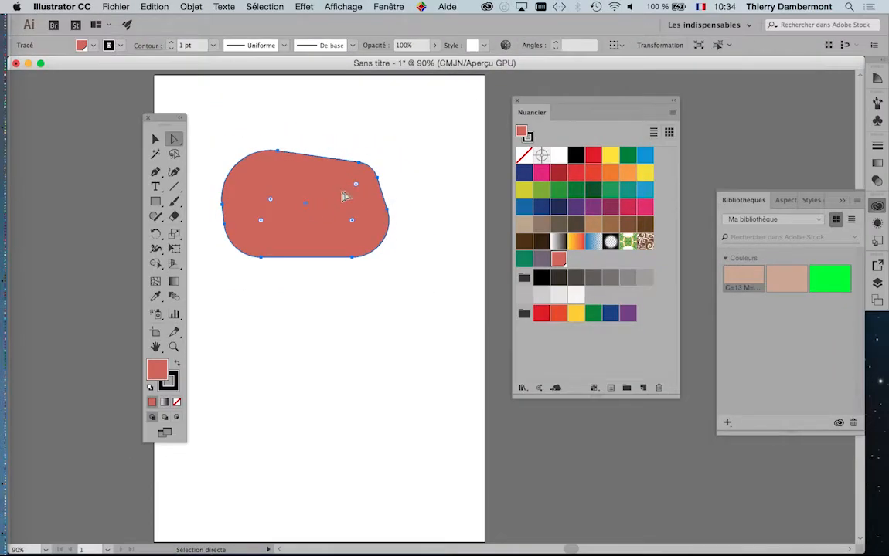
left_click_drag(356, 189, 381, 181)
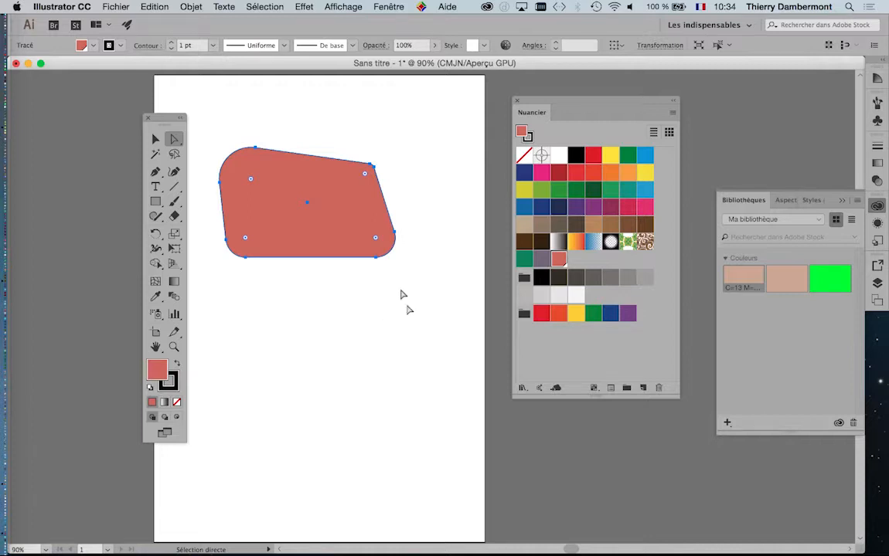
Move the floating tools panel clear of the artboard and reopen the display settings containing the angle widget option.
left_click_drag(159, 121, 79, 107)
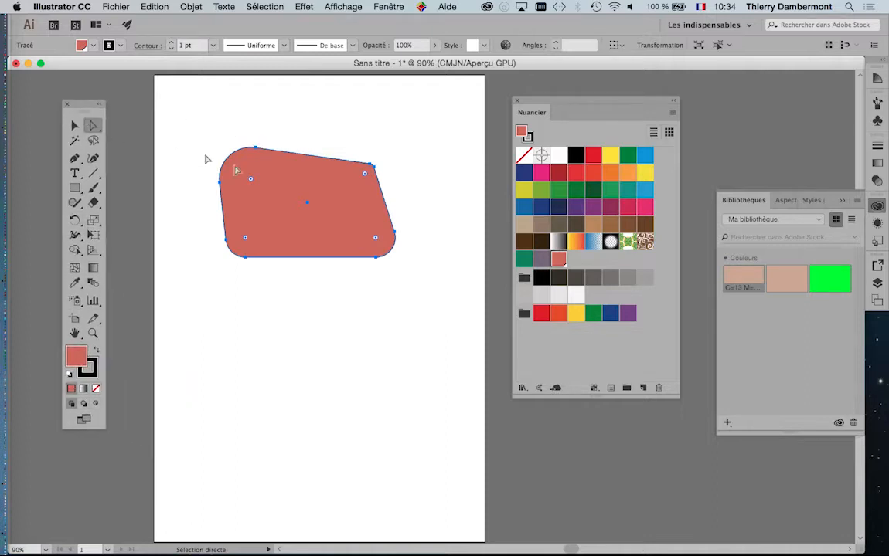
left_click(363, 6)
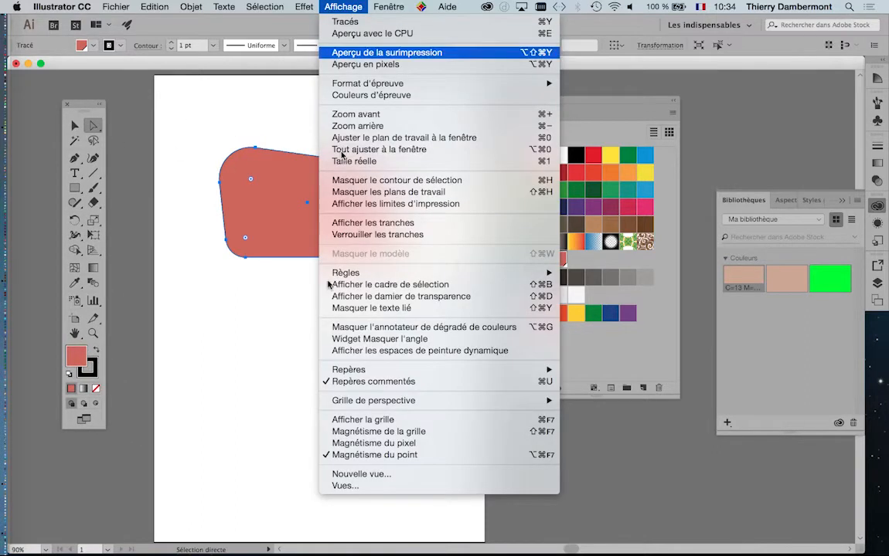